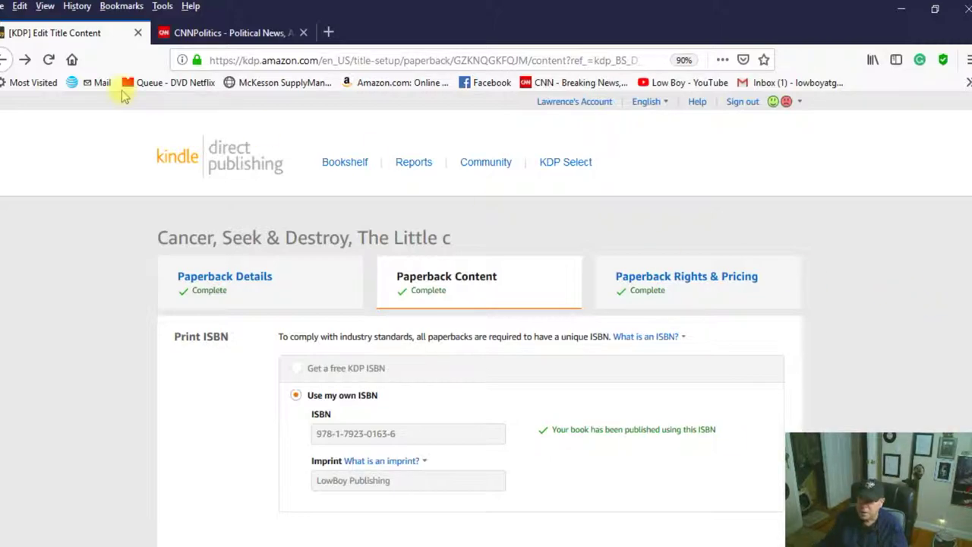
Scroll through the paperback content page to review the Print ISBN section
scroll(39, 260, down, 3)
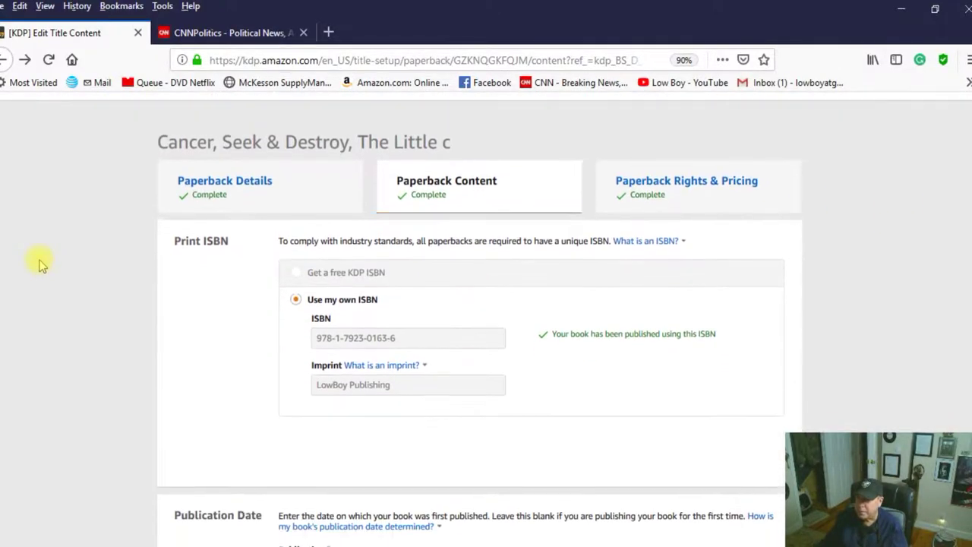
scroll(38, 260, up, 3)
Go back past the bookshelf to the Paperback Manuscript Templates help page
click(6, 60)
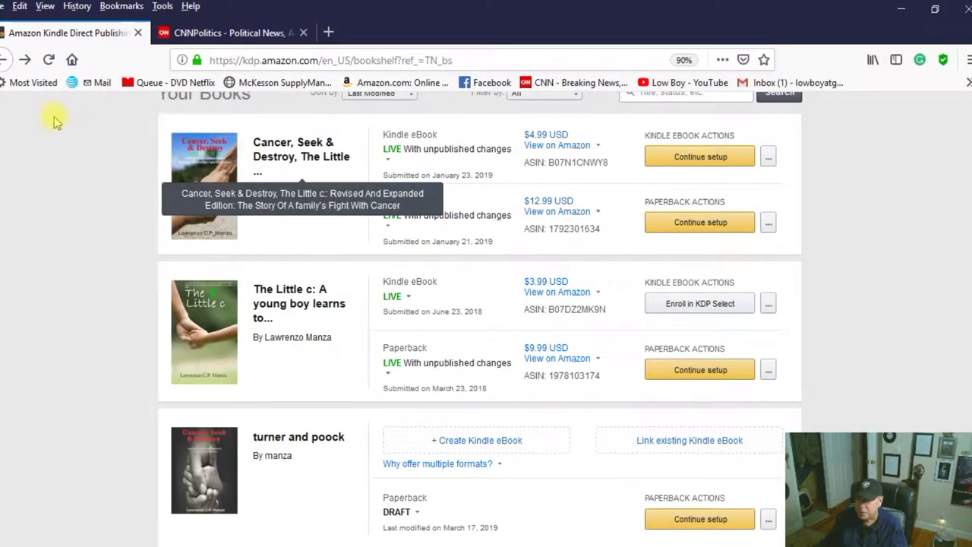
click(6, 60)
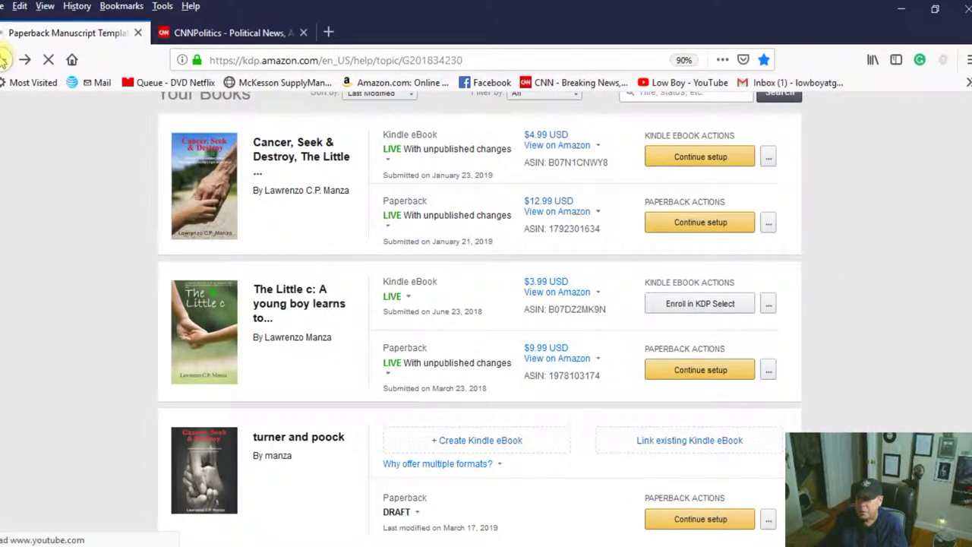
scroll(733, 265, down, 2)
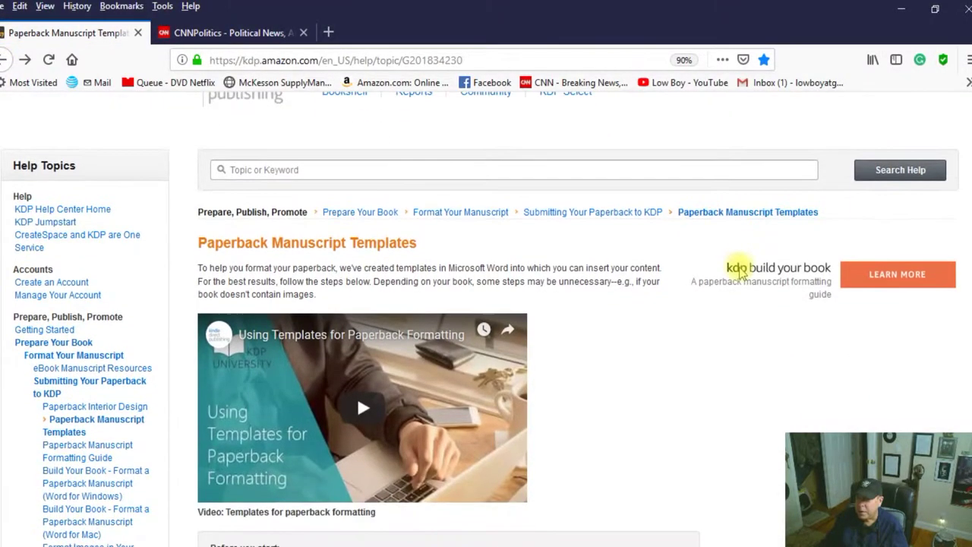
scroll(733, 265, up, 2)
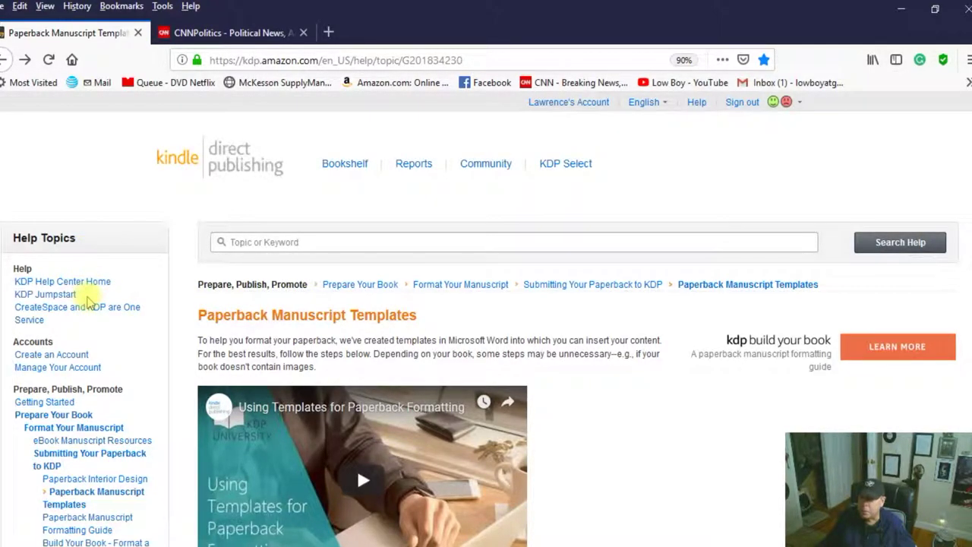
Scroll through the help page's template video and numbered formatting steps
scroll(89, 301, down, 1)
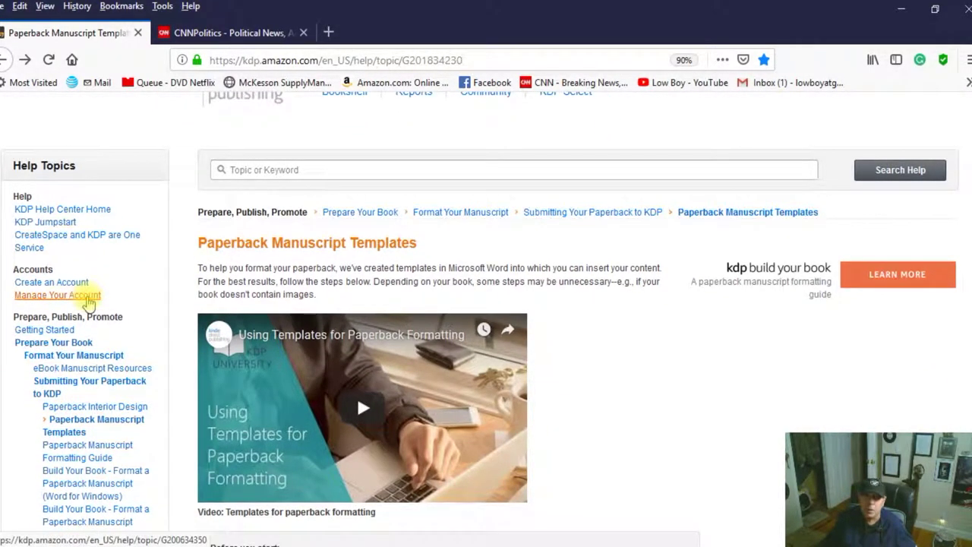
scroll(89, 302, down, 1)
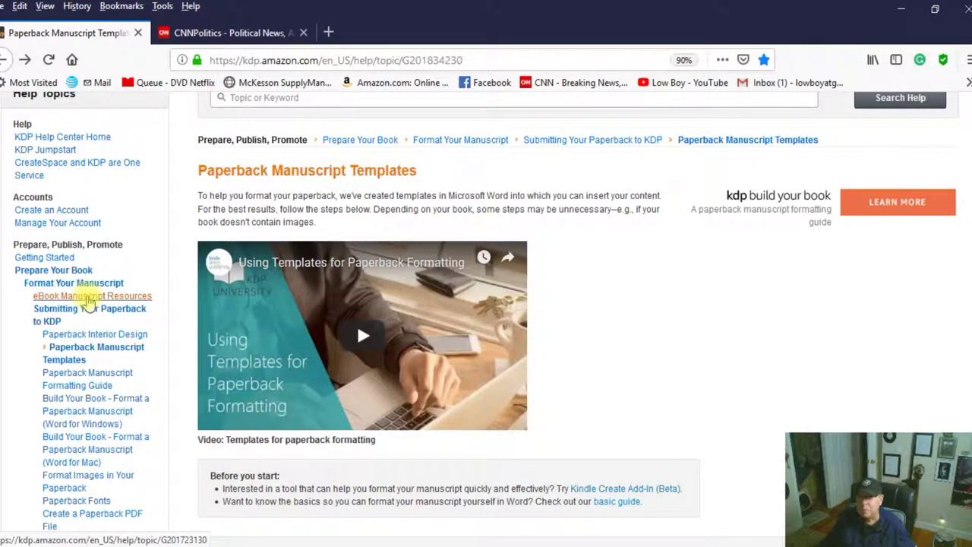
scroll(89, 301, down, 2)
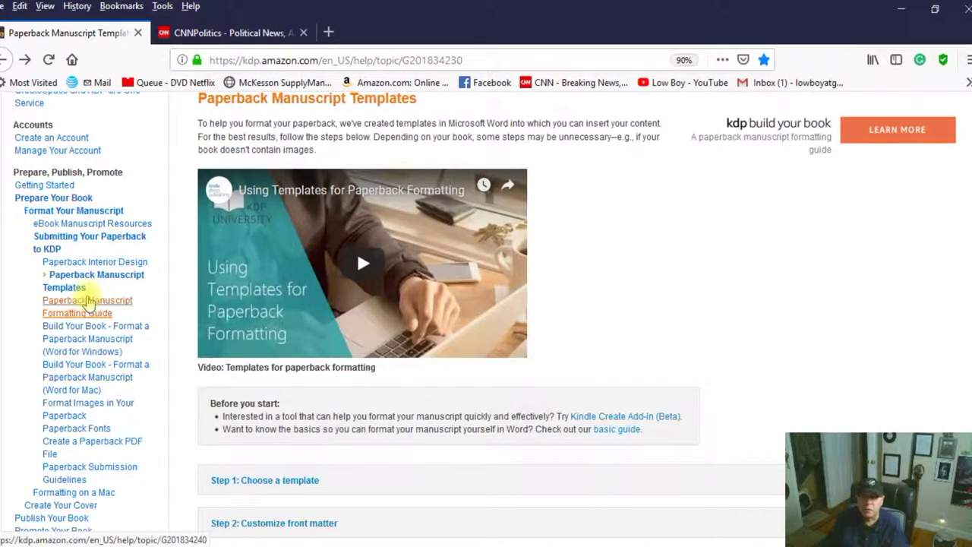
scroll(87, 300, down, 4)
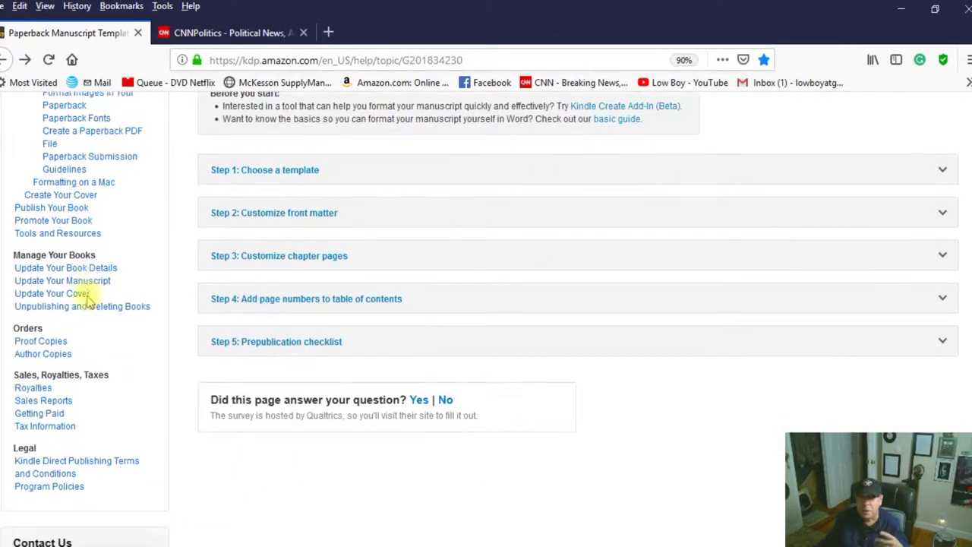
scroll(87, 301, down, 2)
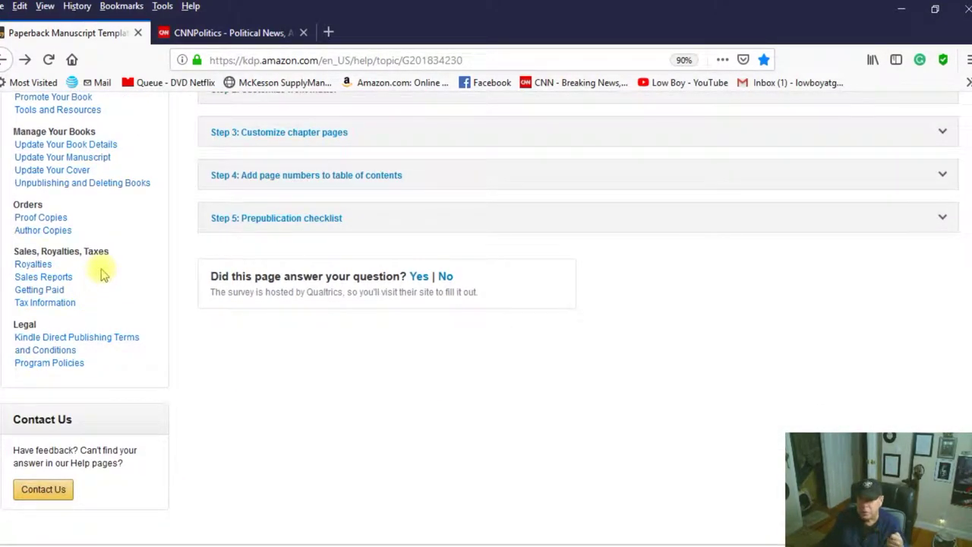
scroll(104, 274, up, 2)
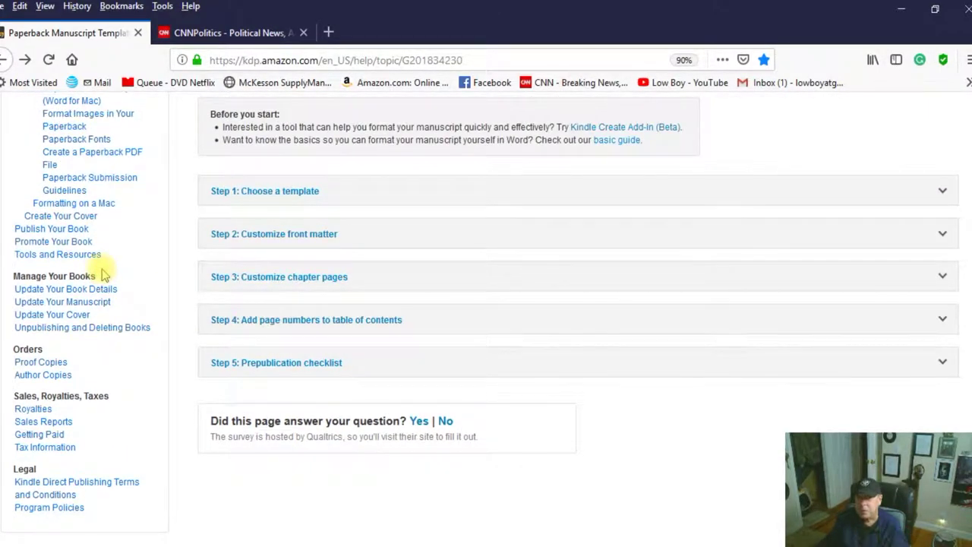
scroll(252, 238, up, 3)
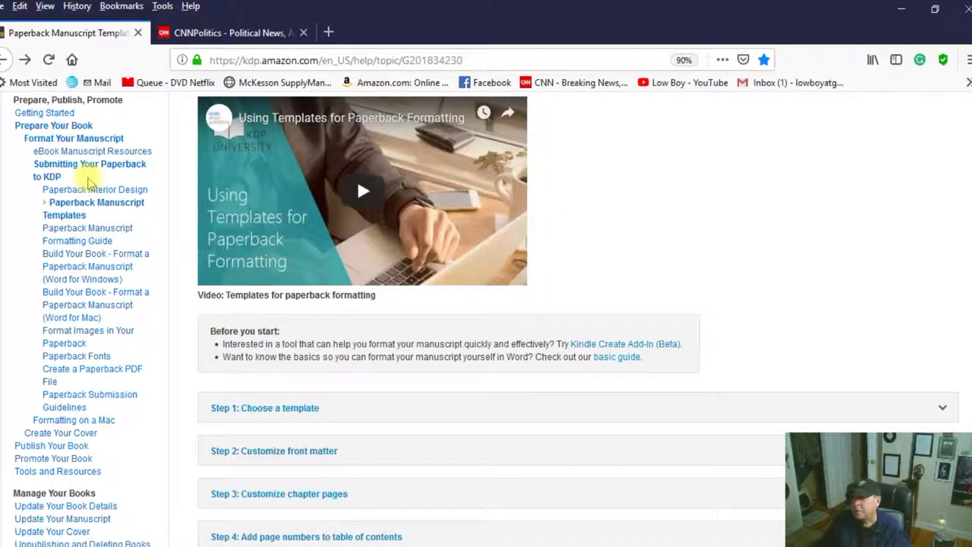
scroll(761, 262, up, 1)
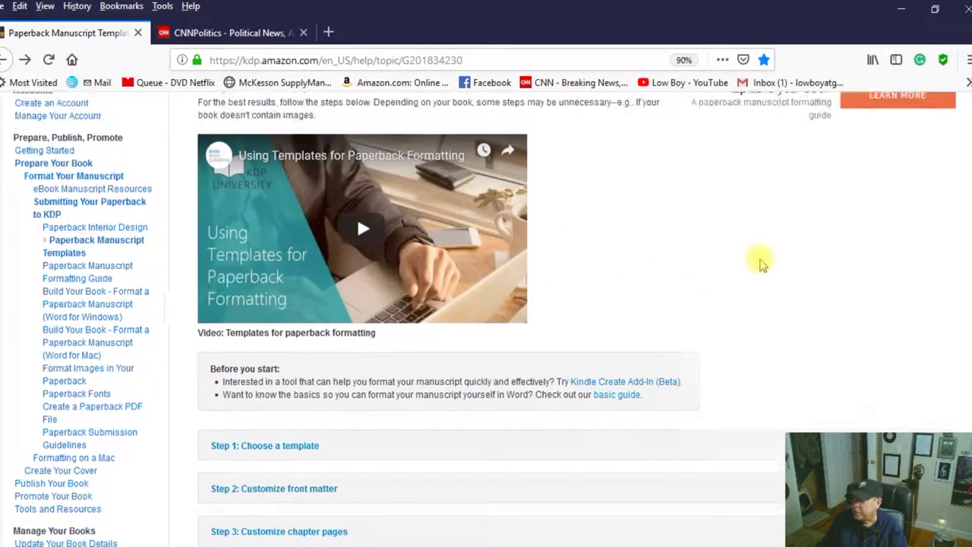
scroll(762, 262, up, 5)
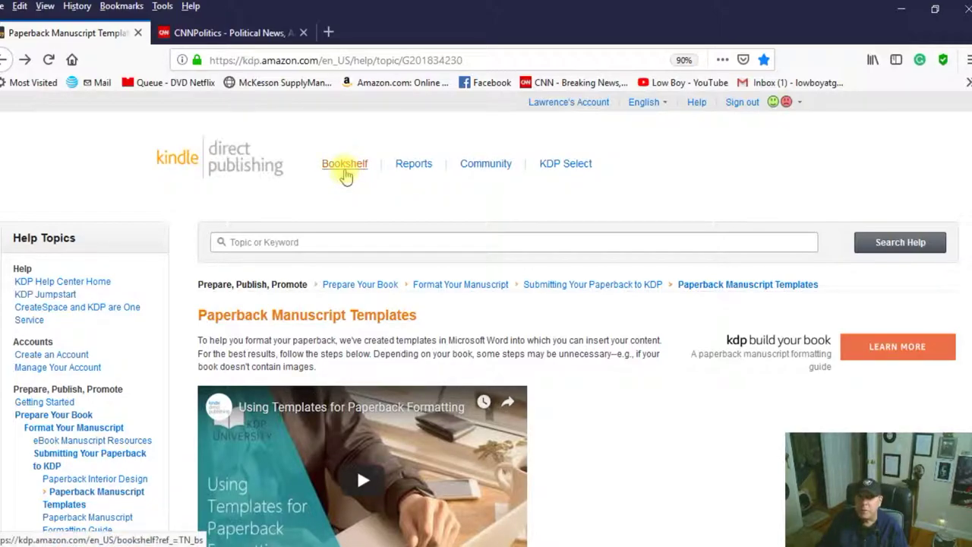
click(344, 172)
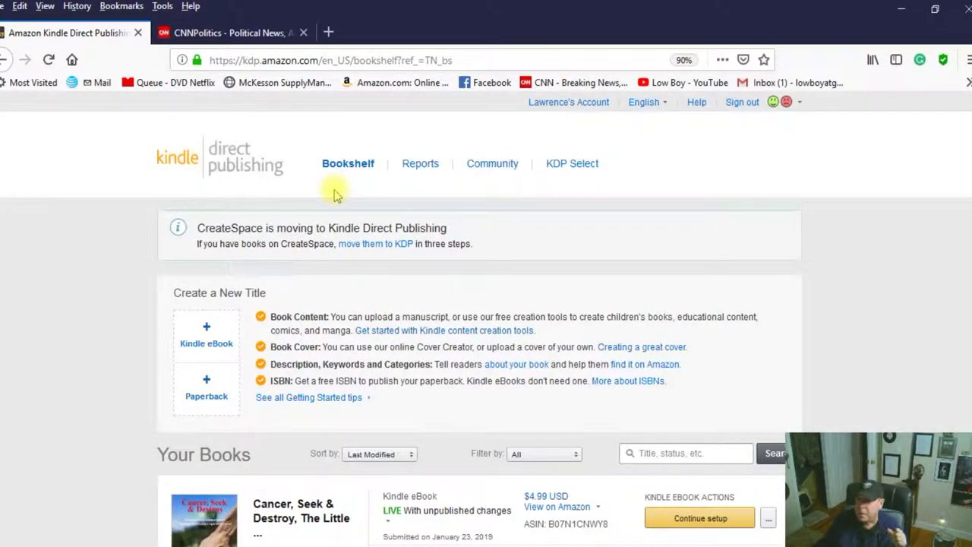
scroll(334, 197, down, 2)
scroll(335, 197, down, 5)
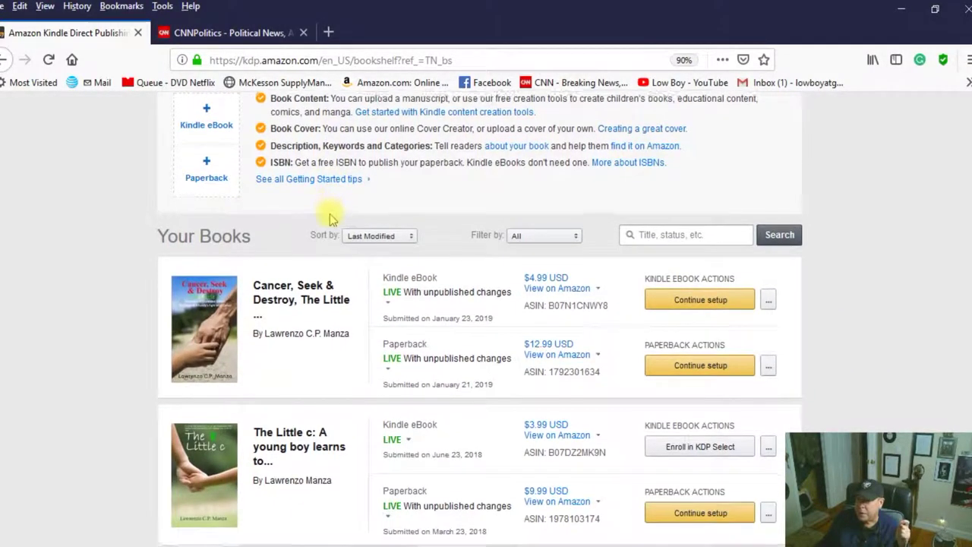
scroll(328, 214, down, 2)
scroll(342, 336, down, 2)
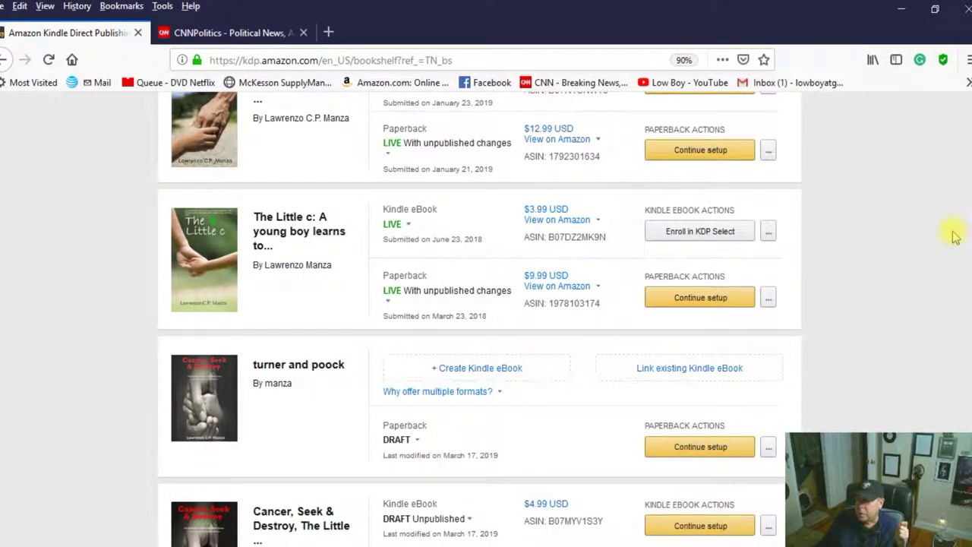
scroll(955, 237, up, 1)
scroll(955, 237, up, 1)
scroll(952, 232, down, 2)
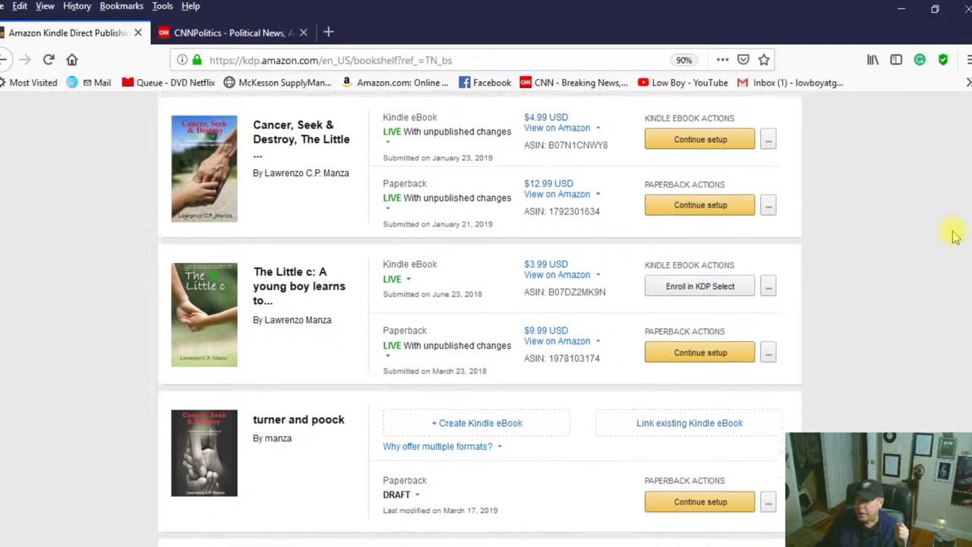
scroll(289, 429, down, 2)
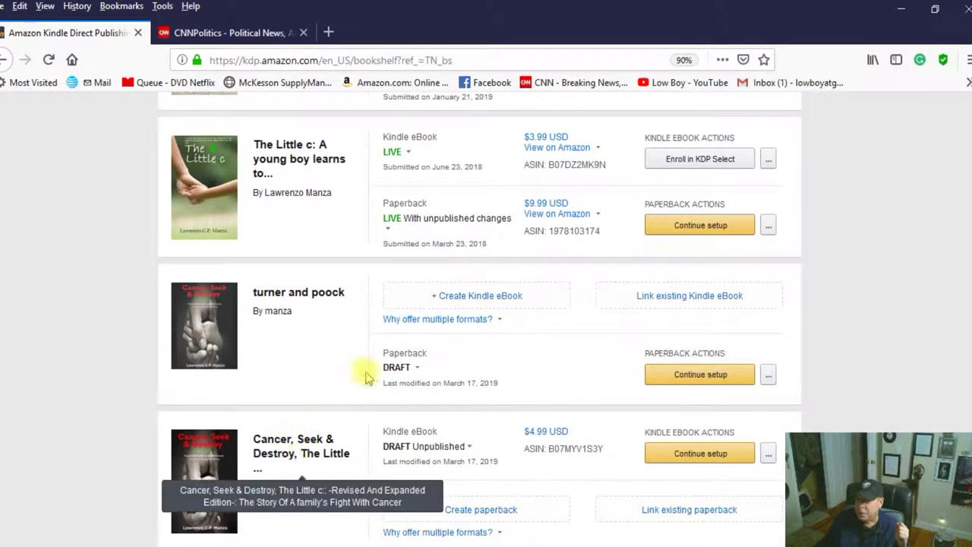
scroll(332, 436, down, 4)
scroll(315, 424, up, 2)
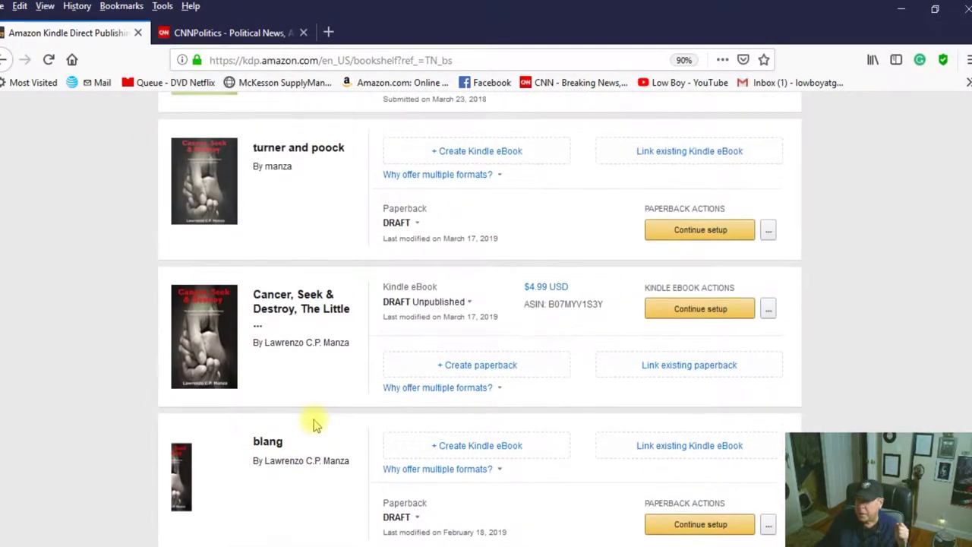
scroll(314, 423, down, 1)
scroll(315, 423, up, 2)
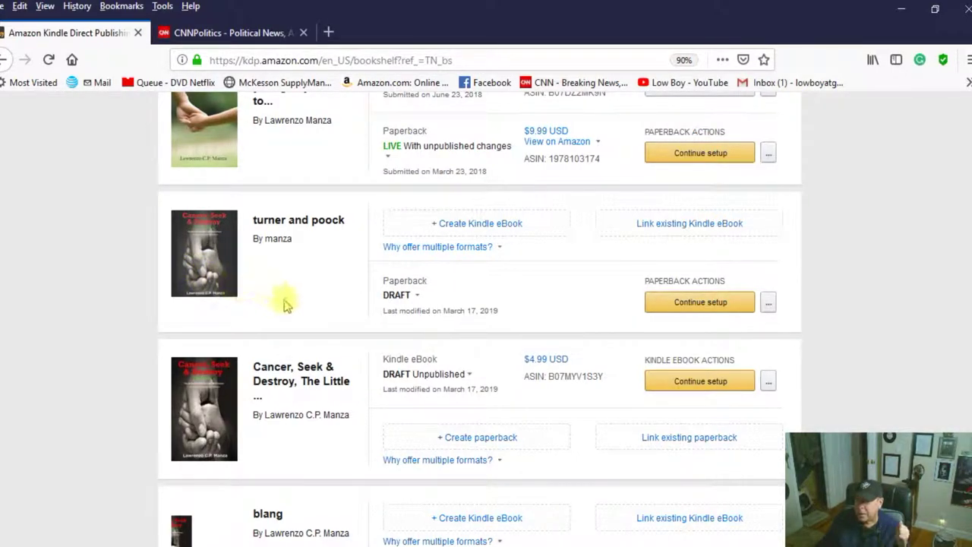
scroll(283, 301, up, 2)
scroll(284, 302, up, 3)
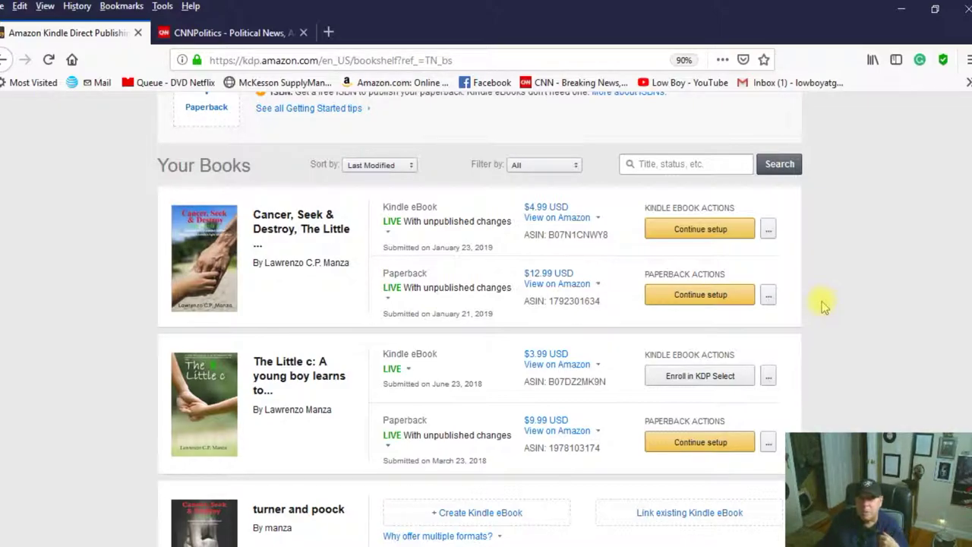
Choose Edit Paperback Content from the Cancer, Seek & Destroy paperback's actions list
click(771, 300)
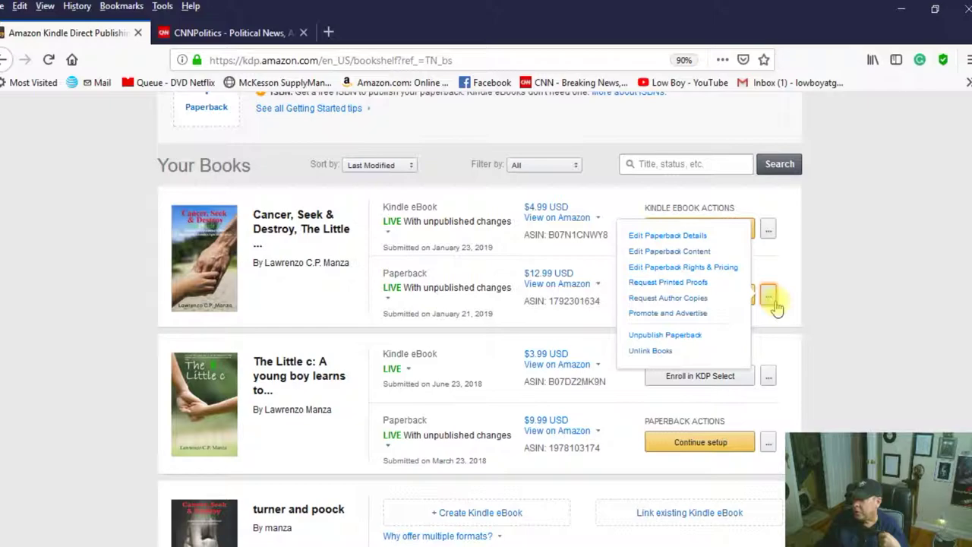
click(767, 303)
click(767, 298)
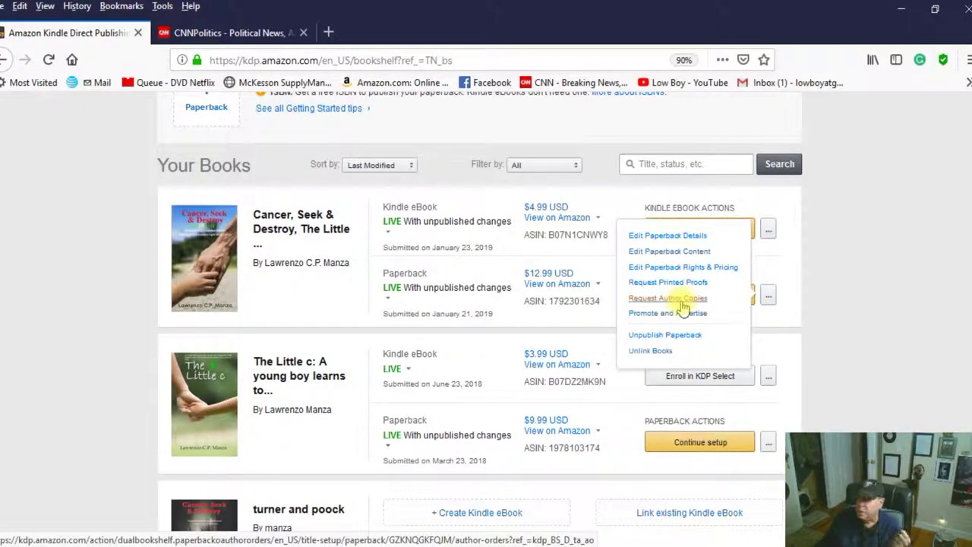
click(683, 252)
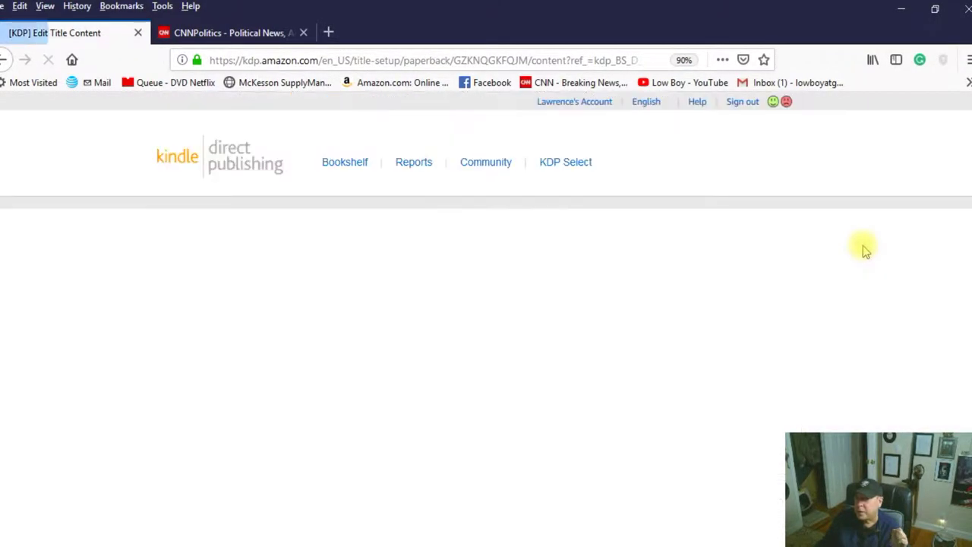
Scroll to the 5.5 x 8.5 in trim size and view its explanation
scroll(700, 287, down, 4)
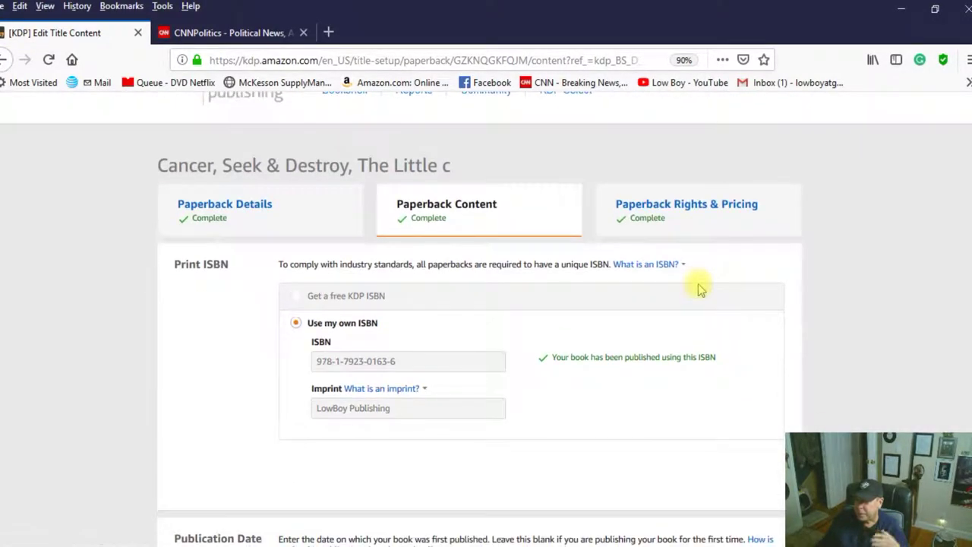
scroll(699, 285, down, 8)
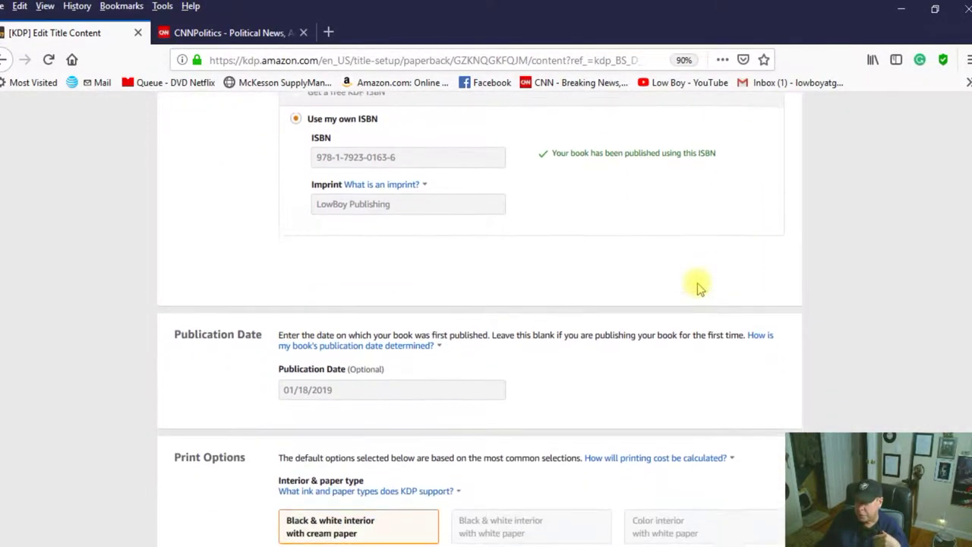
scroll(699, 286, down, 6)
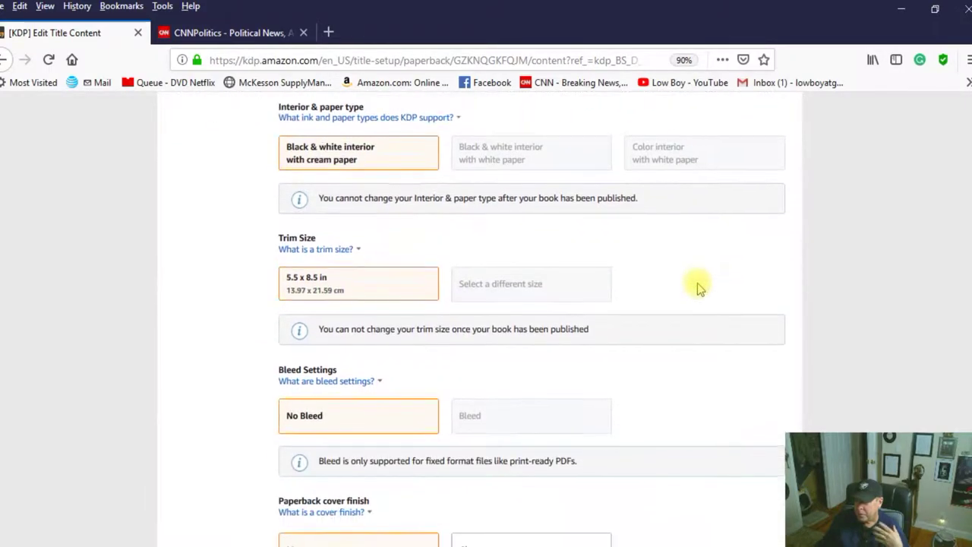
click(340, 251)
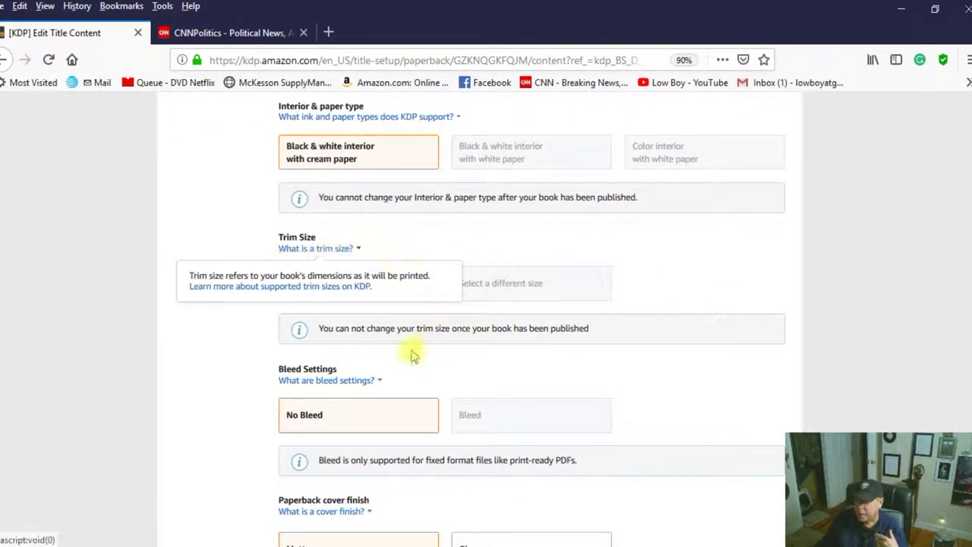
mouse_move(360, 383)
Check the Matte cover finish explanation, then the uploaded manuscript and book cover
scroll(569, 373, down, 2)
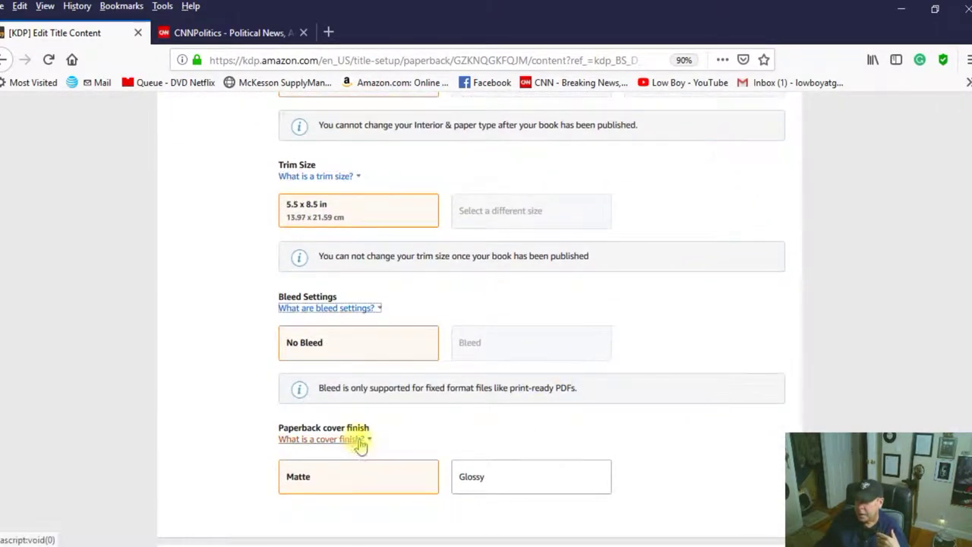
mouse_move(357, 443)
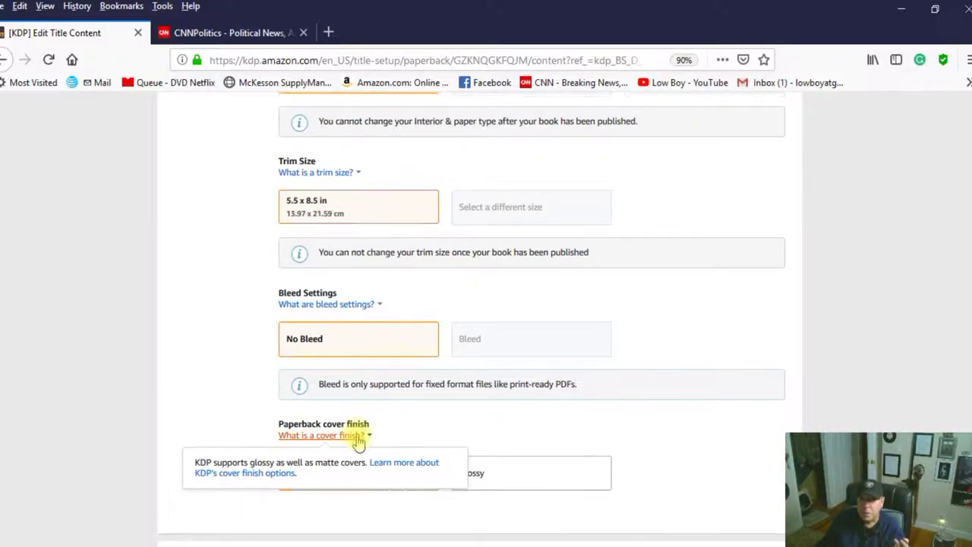
scroll(360, 444, down, 2)
click(384, 402)
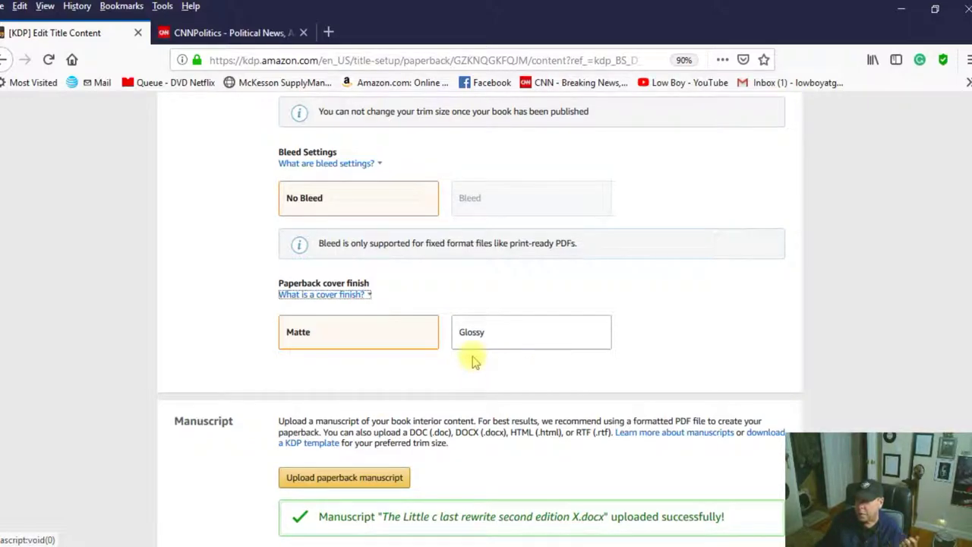
scroll(467, 357, down, 2)
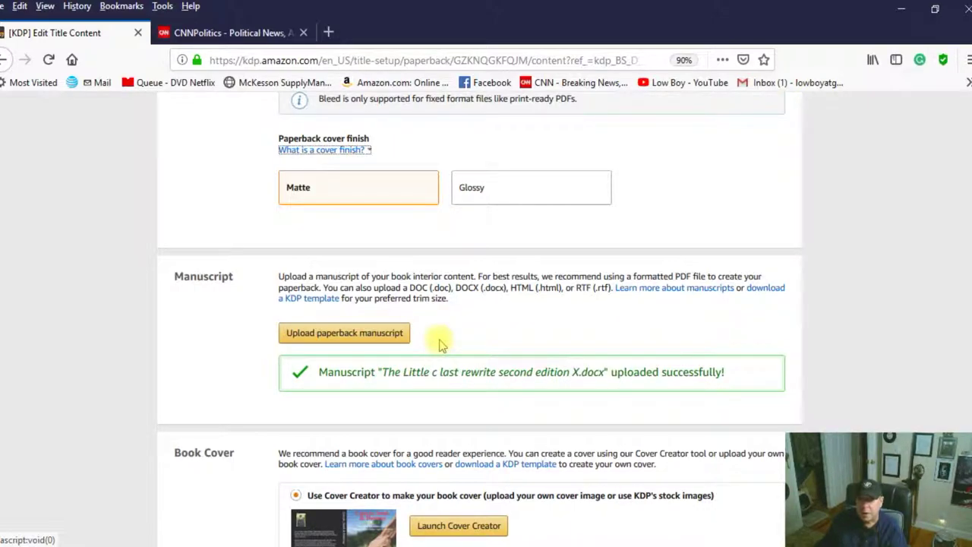
scroll(440, 343, down, 2)
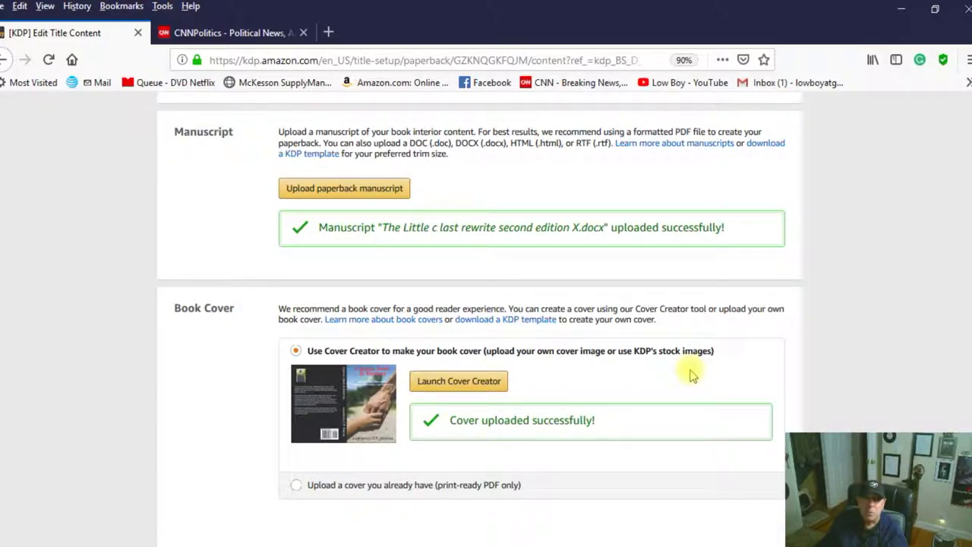
Scroll down the Paperback Content page to the Book Cover section
scroll(692, 373, down, 2)
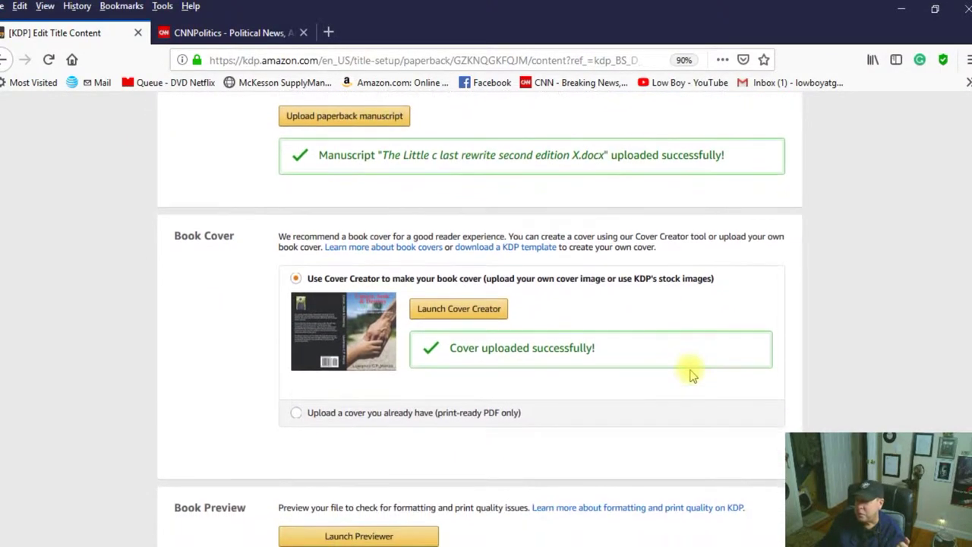
scroll(691, 373, down, 2)
scroll(692, 374, up, 2)
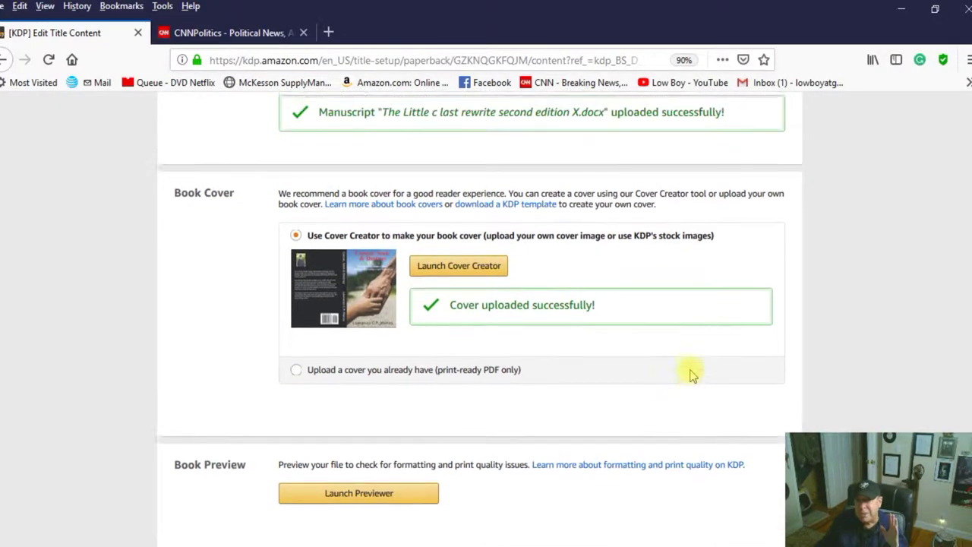
scroll(692, 374, down, 2)
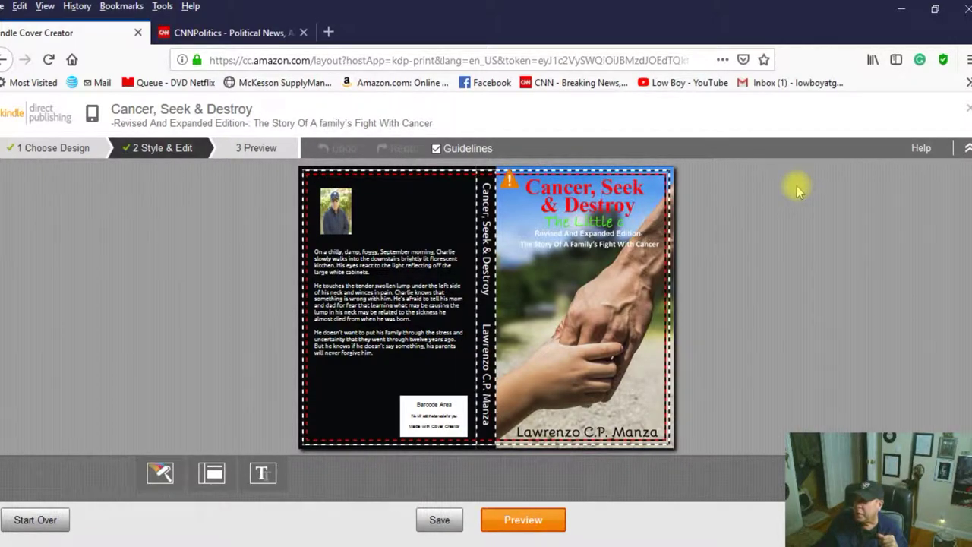
mouse_move(505, 181)
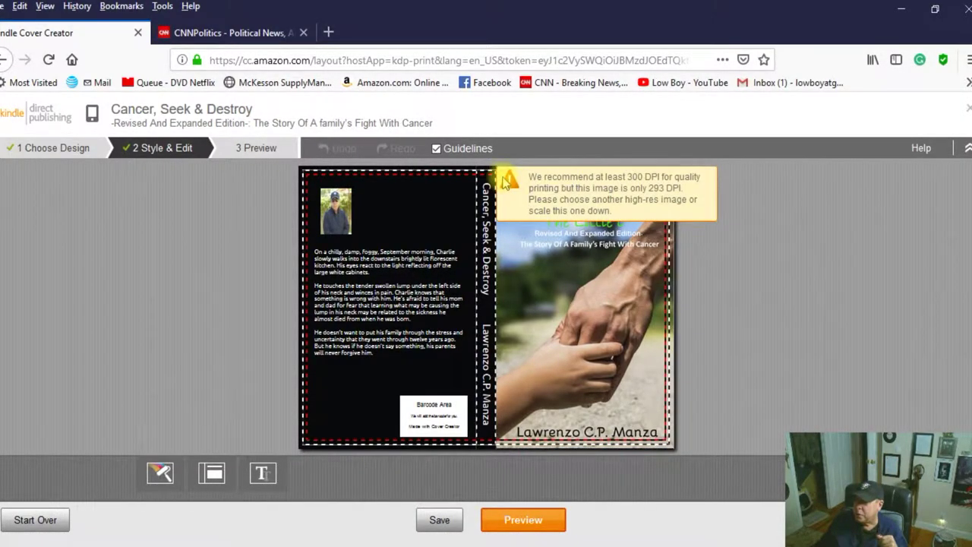